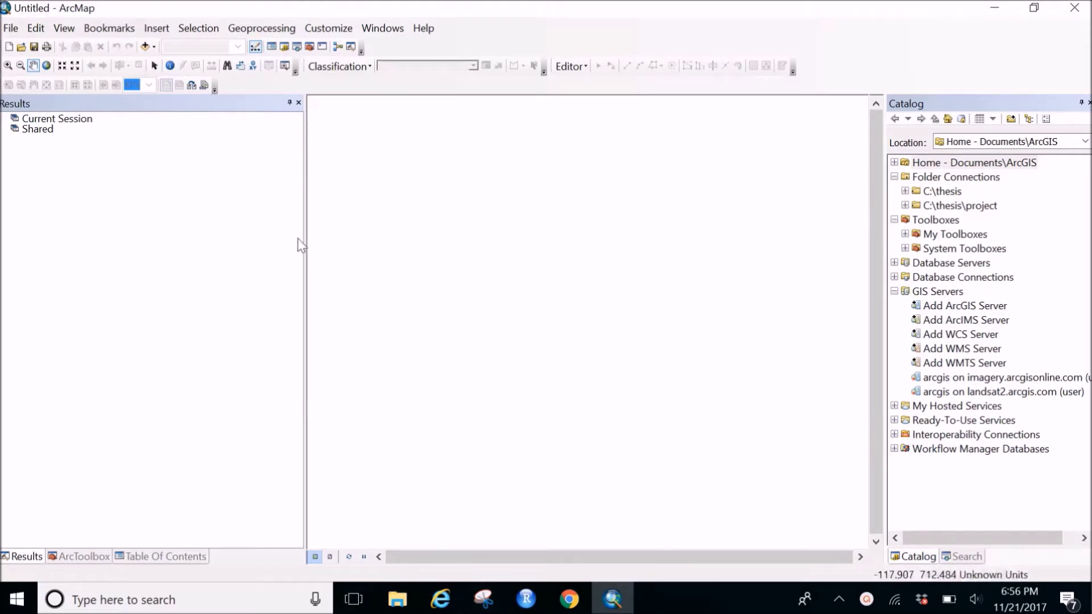
- Narrow the Results panel to widen the map, and float the editing toolbar over the map
left_click_drag(309, 234, 210, 234)
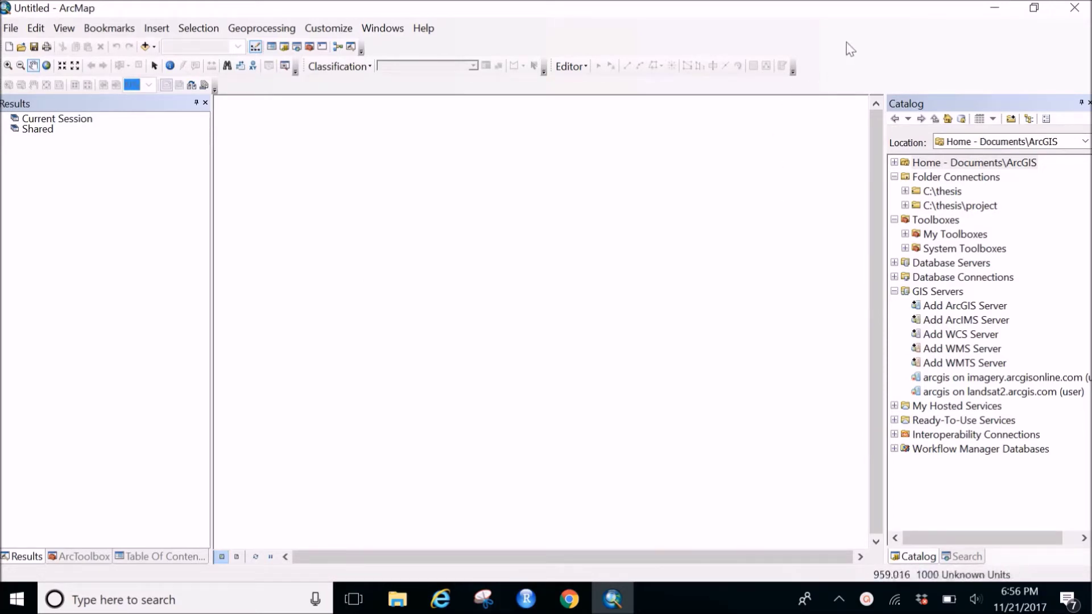
left_click_drag(547, 66, 313, 118)
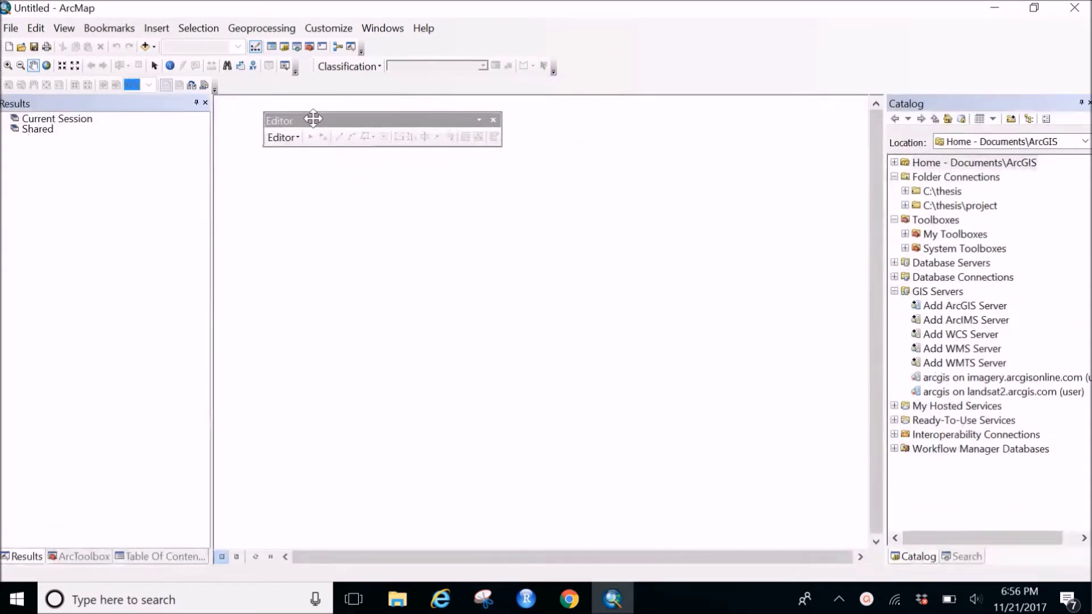
left_click(493, 119)
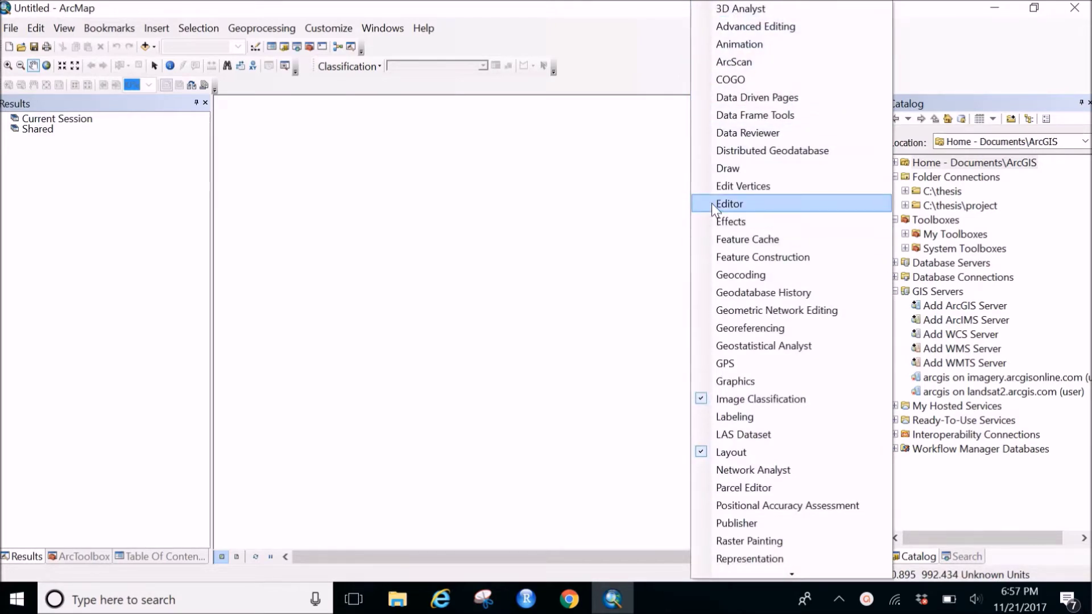
left_click(711, 202)
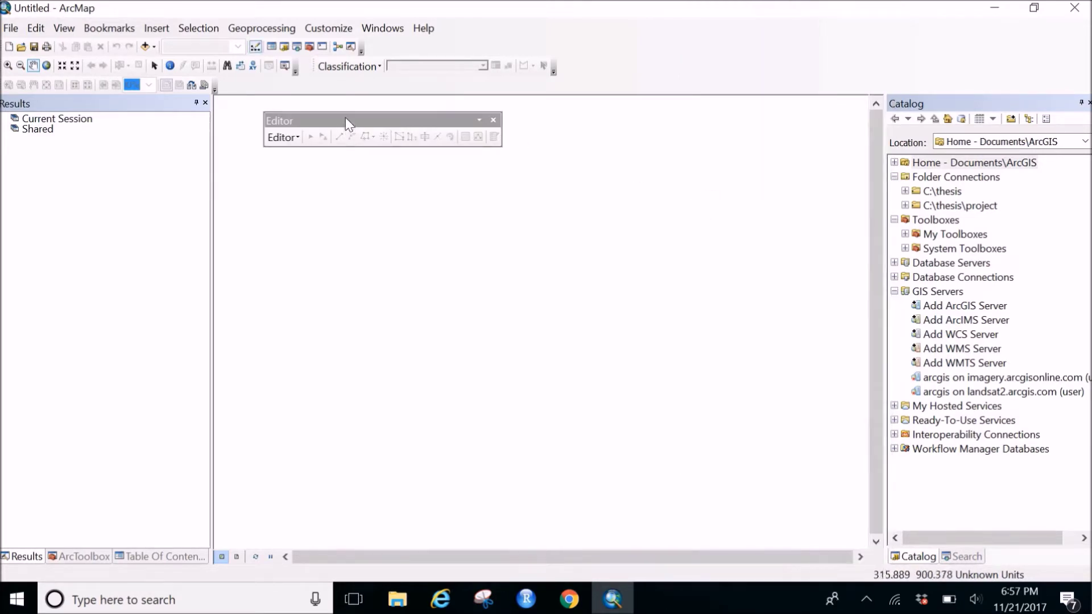
left_click_drag(345, 116, 589, 64)
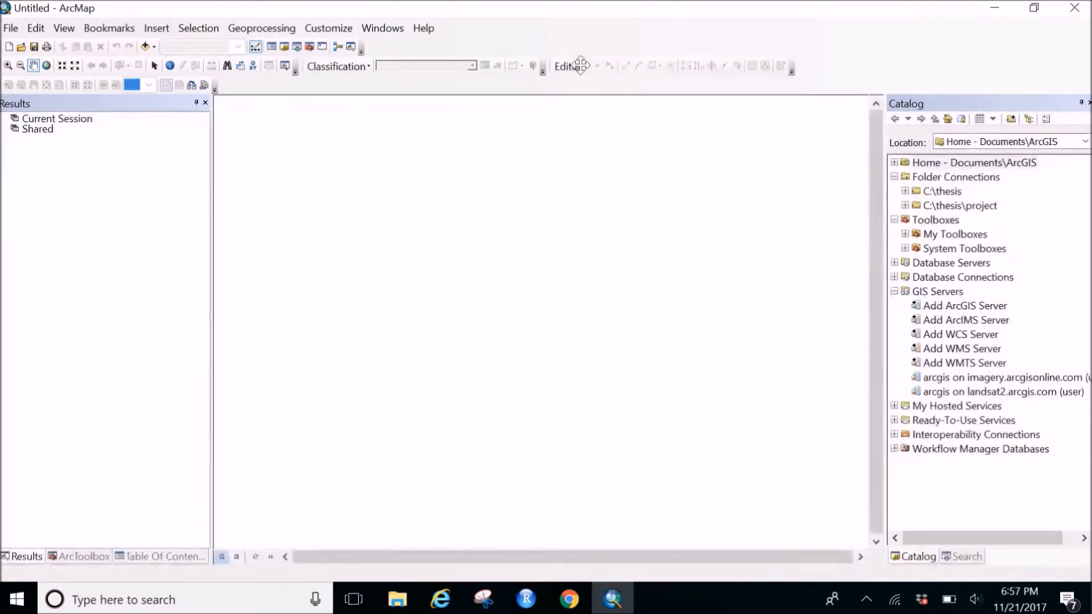
- Create a Polygon shapefile in C:\thesis, renaming it from aoi to aoi1 after the duplicate-name warning
right_click(946, 194)
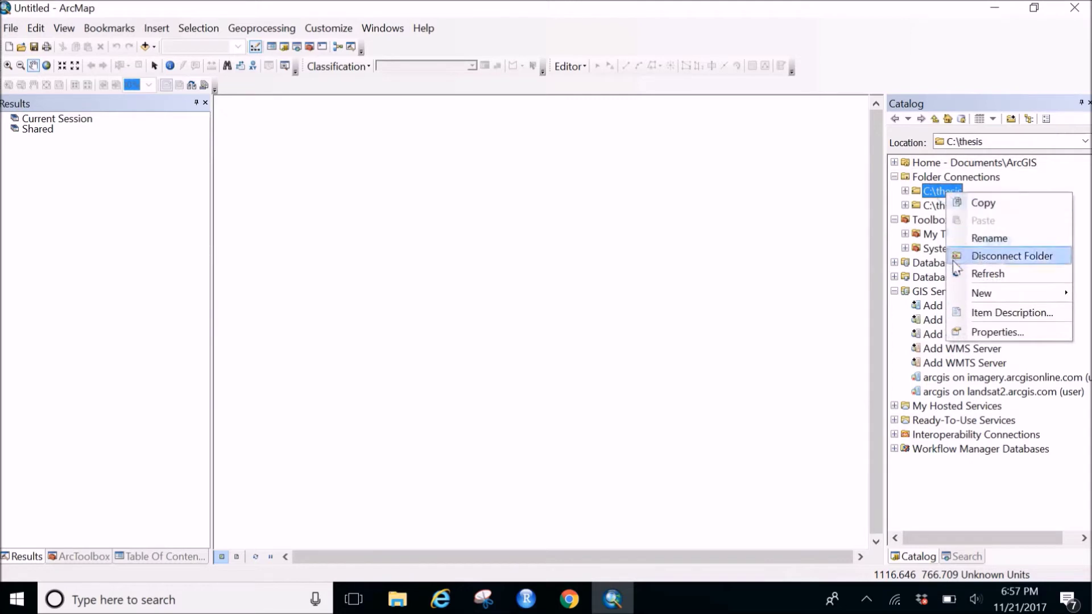
mouse_move(950, 299)
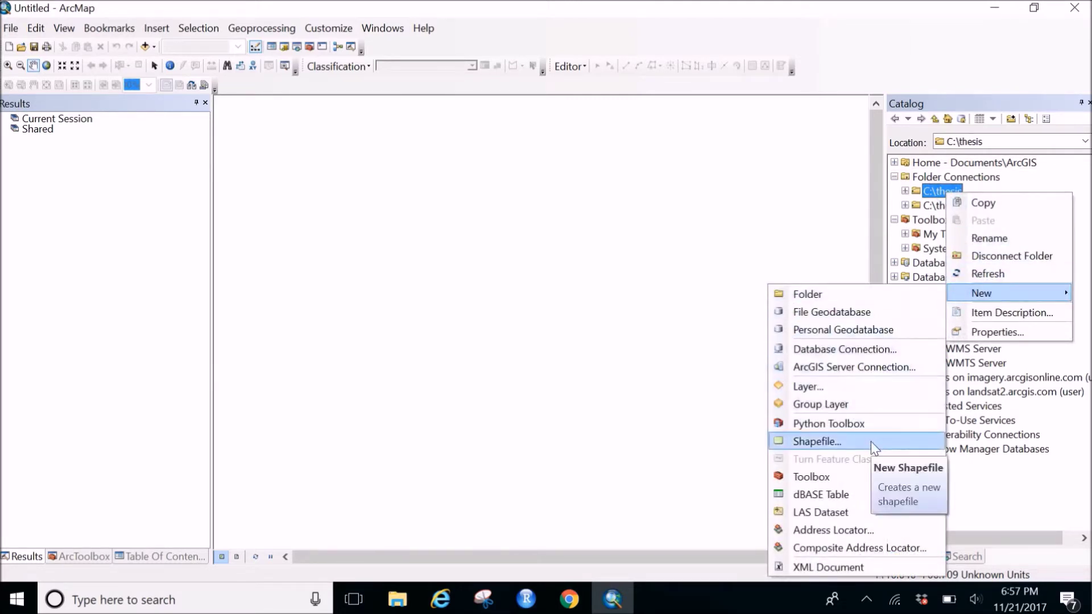
left_click(817, 441)
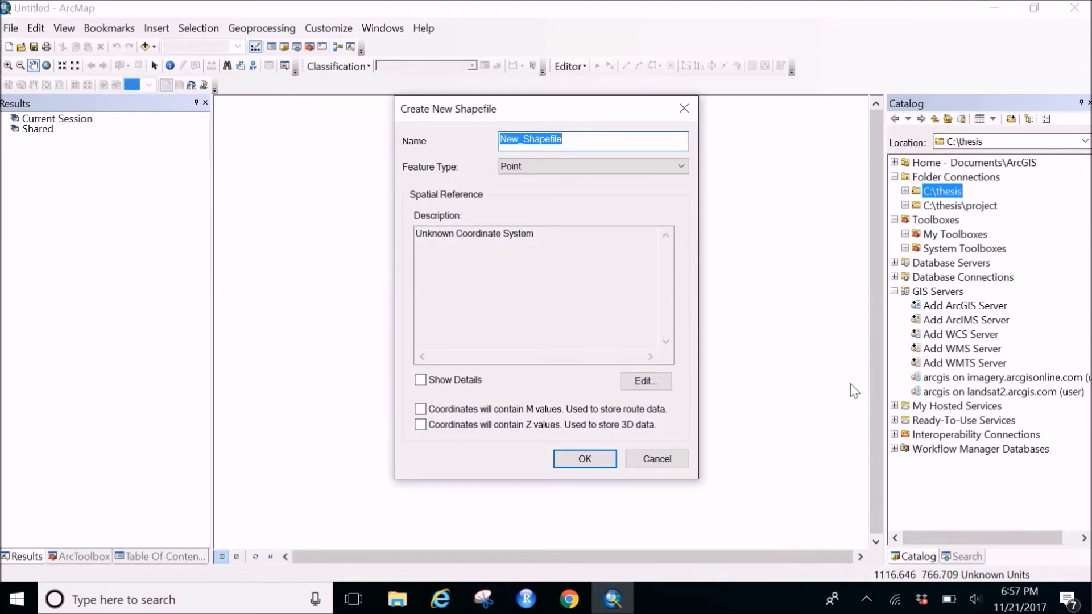
type("aoi")
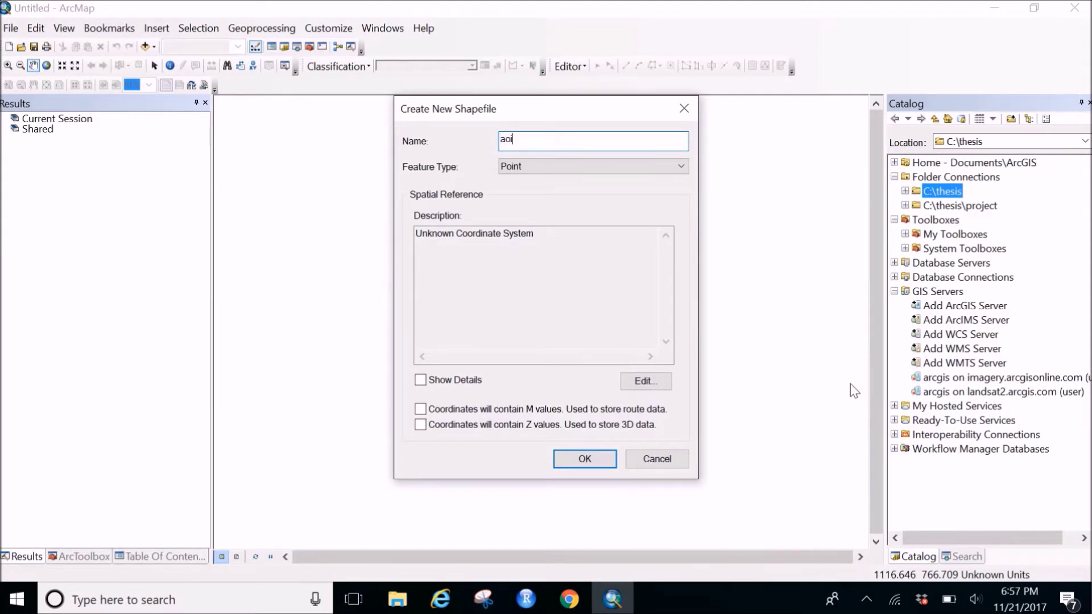
left_click(621, 166)
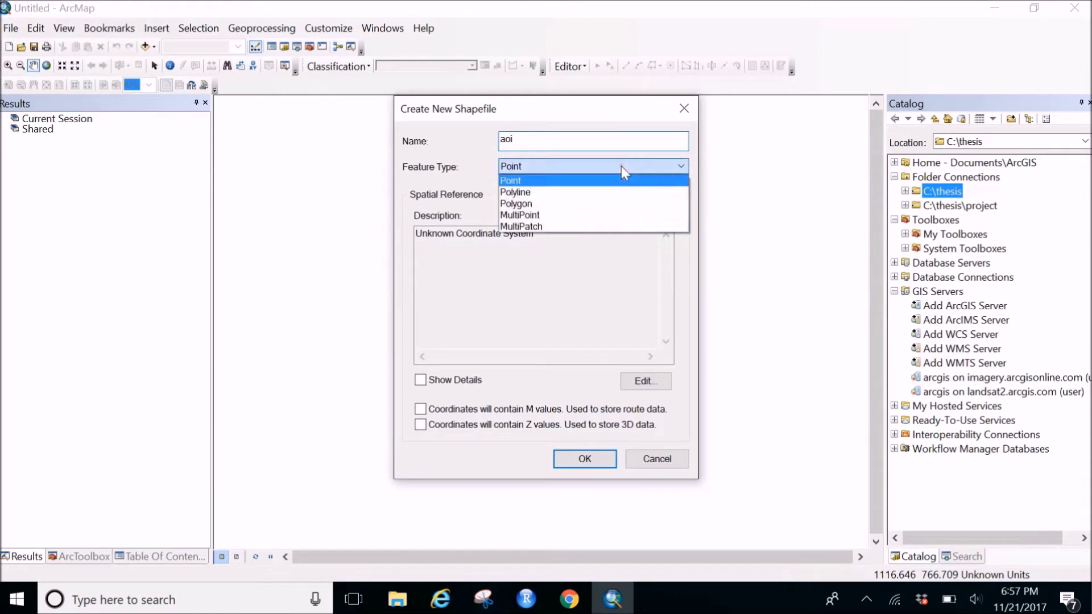
left_click(613, 203)
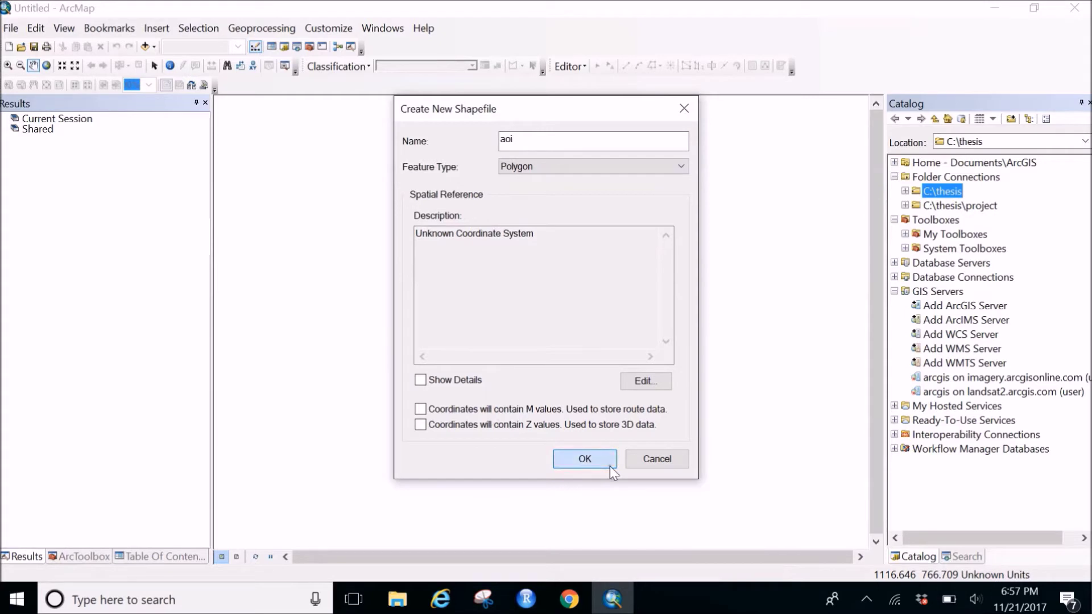
left_click(584, 459)
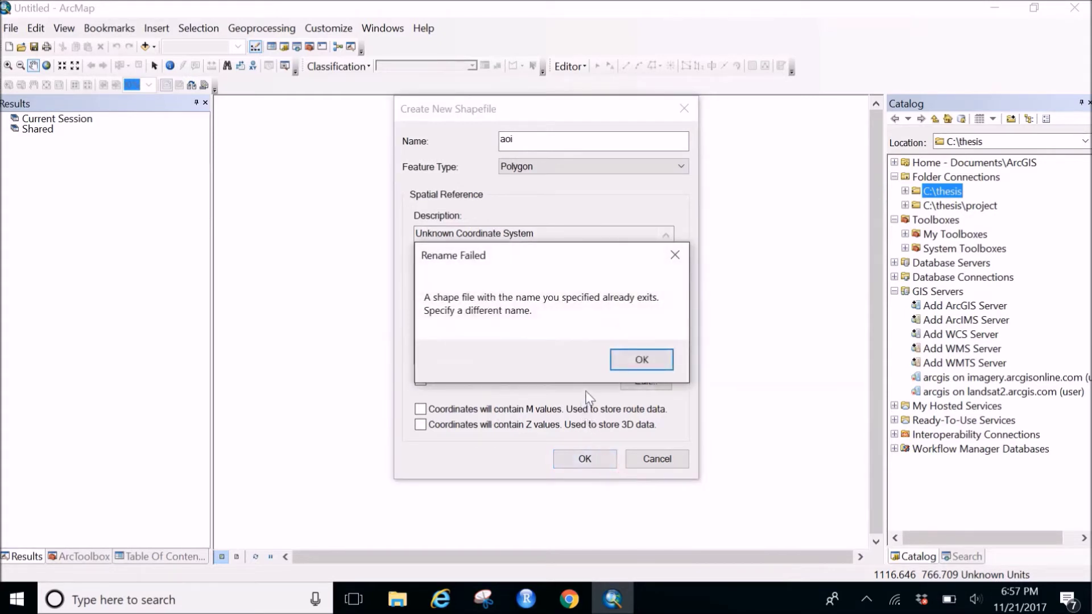
left_click(622, 364)
left_click(520, 139)
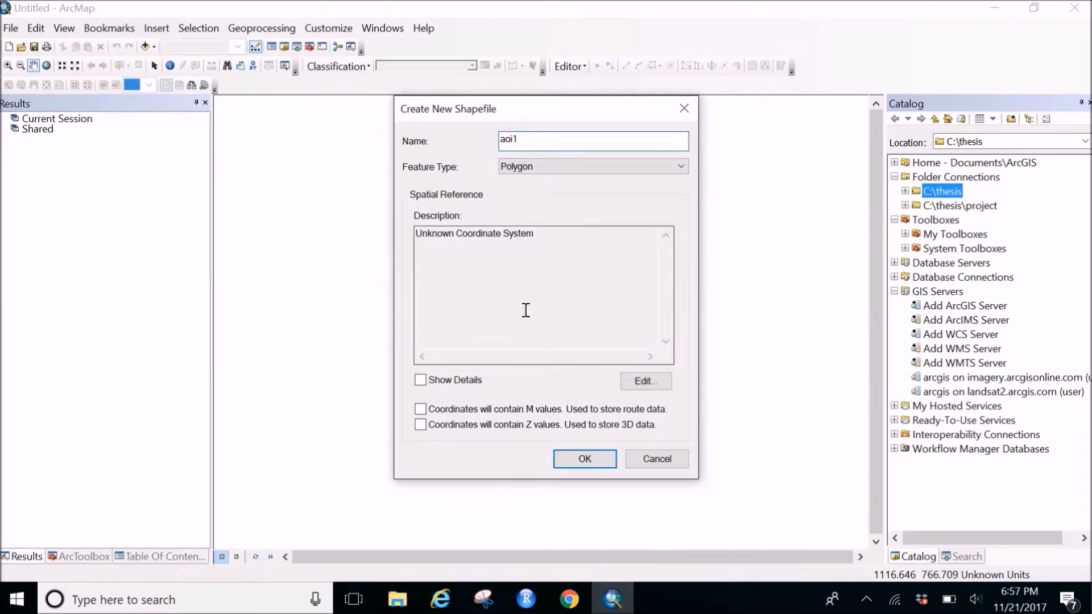
left_click(584, 461)
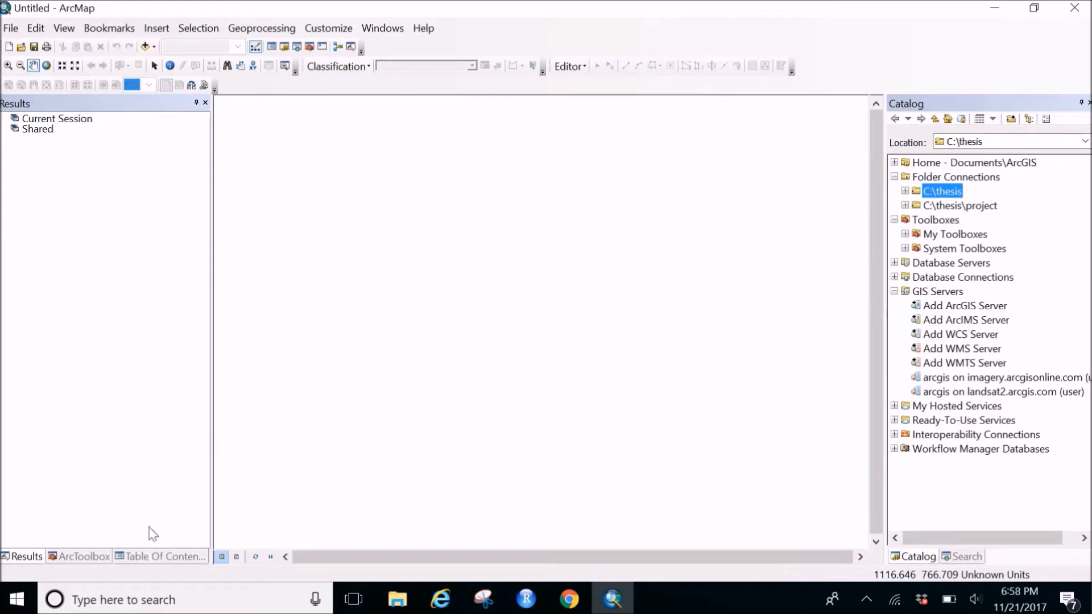
- Accept the unknown spatial reference warning and show aoi1 in the Table Of Contents
left_click(150, 558)
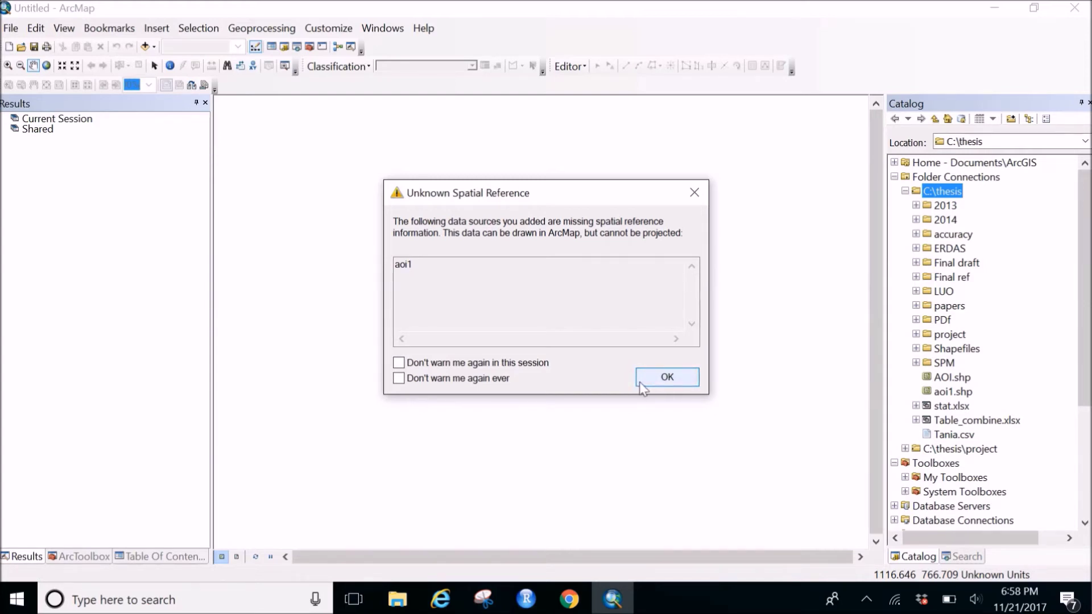
left_click(639, 381)
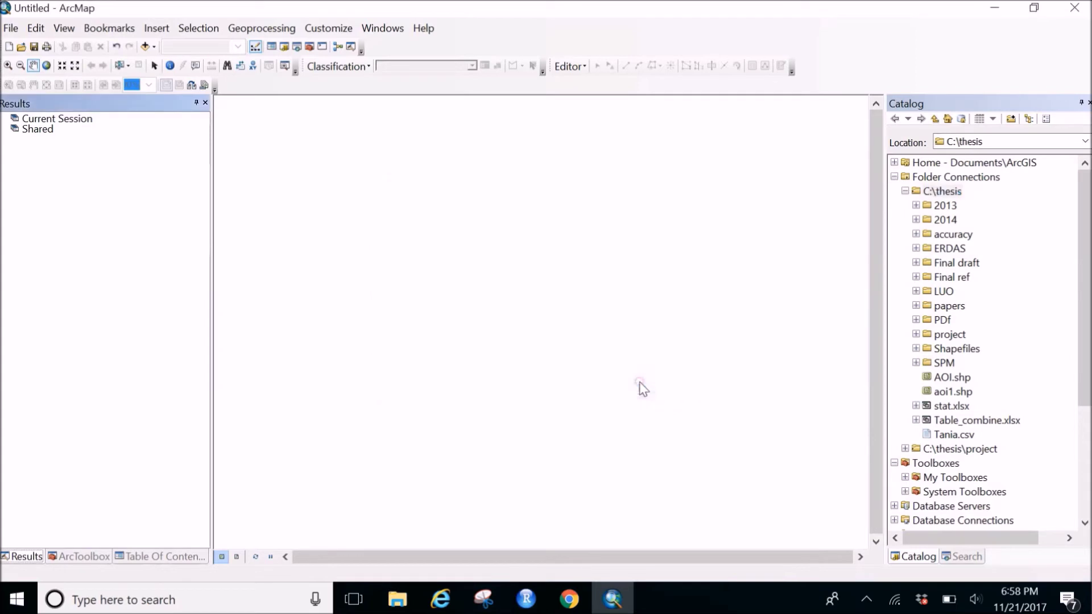
left_click(164, 558)
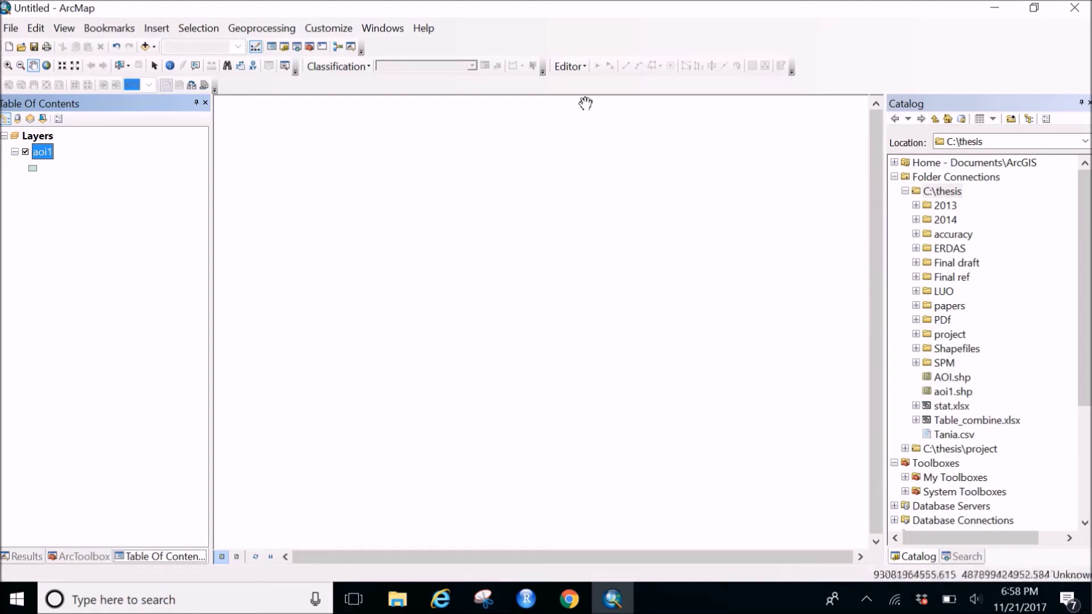
- Start editing aoi1 and open Create Features with the aoi1 template selected
left_click(575, 73)
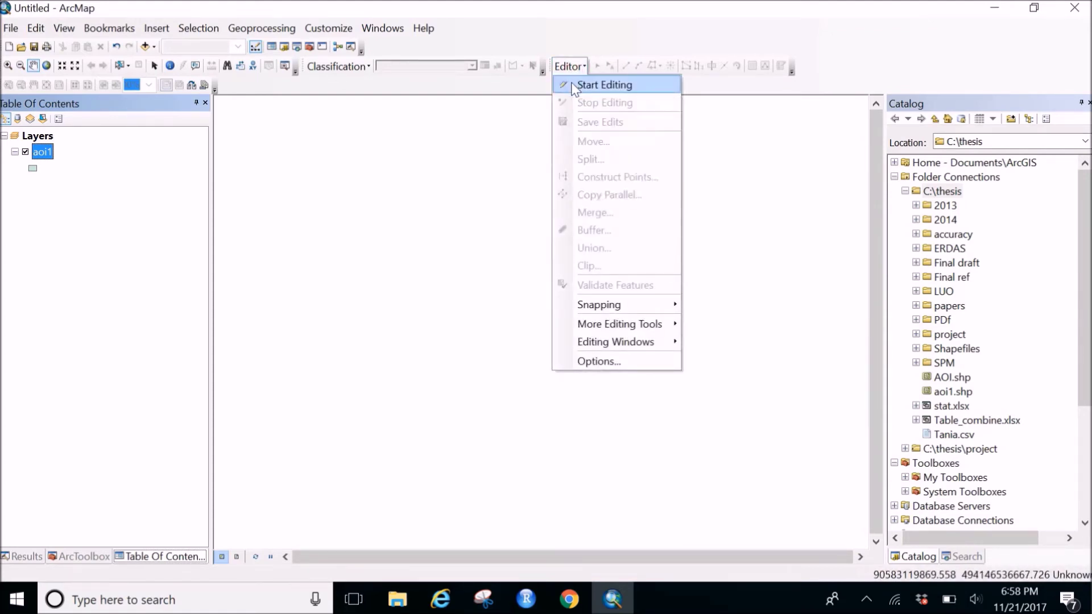
left_click(574, 85)
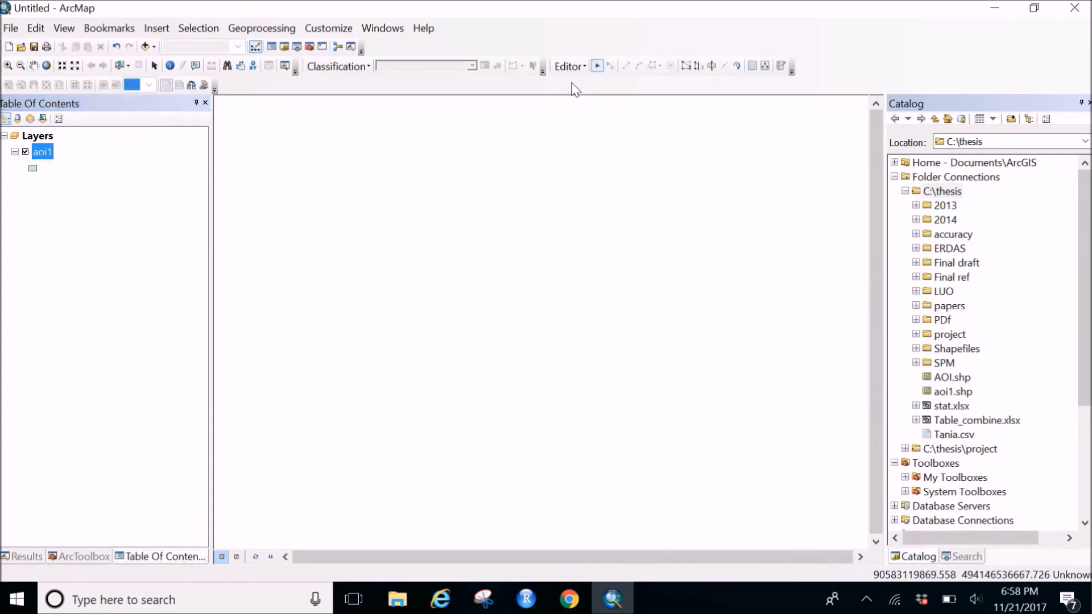
left_click(782, 67)
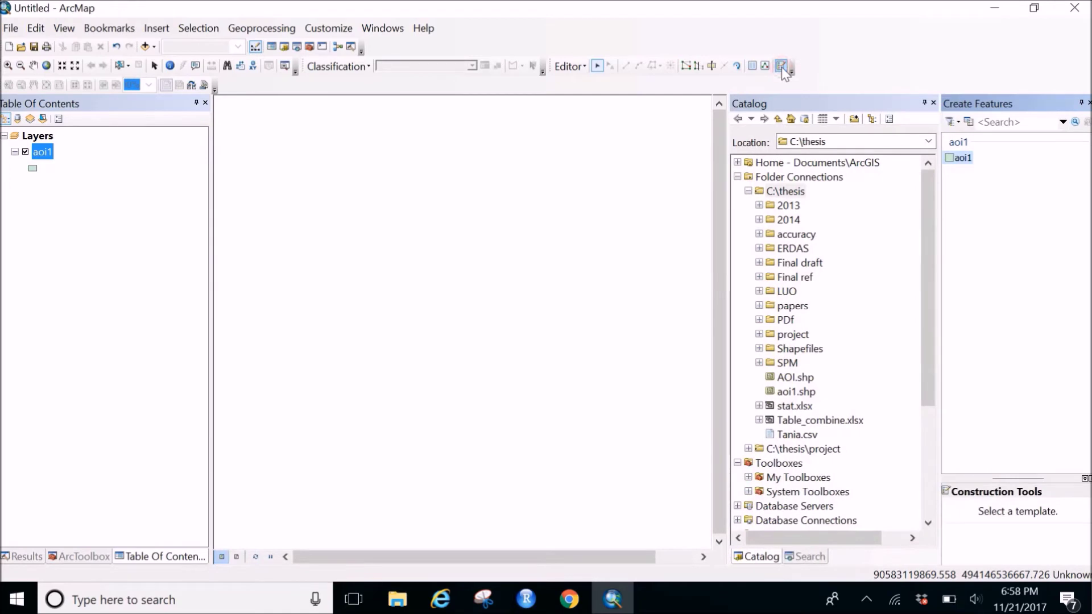
left_click(953, 160)
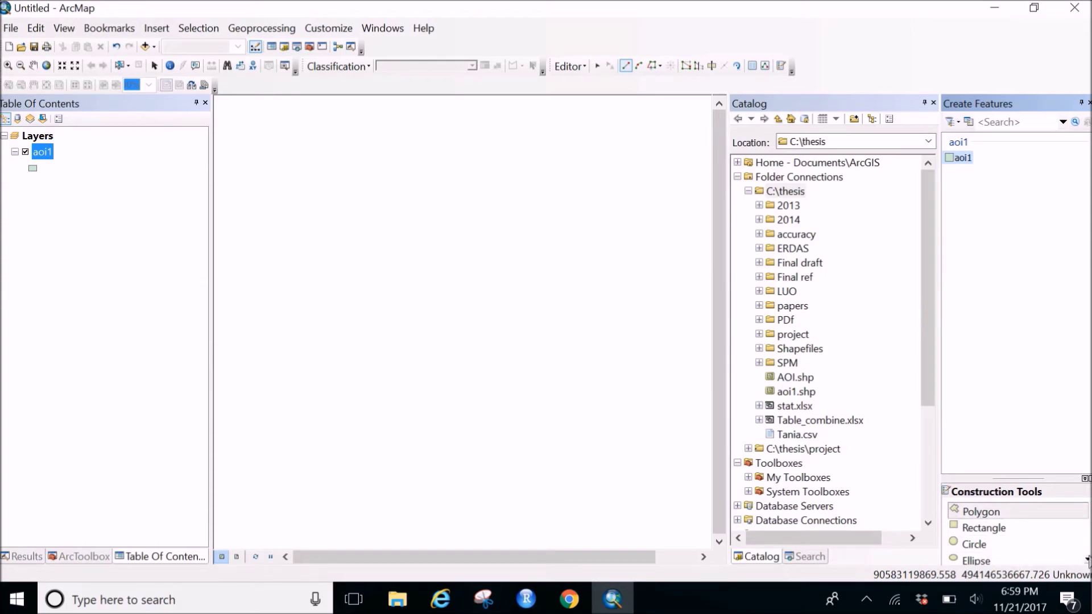
left_click(1087, 560)
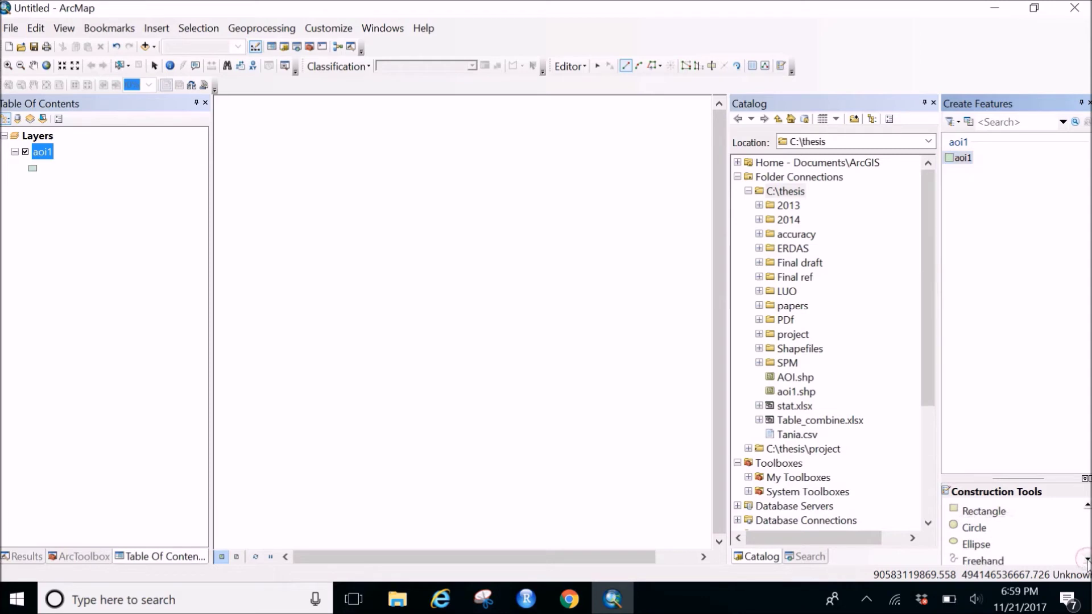
- Select the Polygon construction tool for the aoi1 template
left_click(1087, 560)
left_click(1086, 505)
left_click(1086, 505)
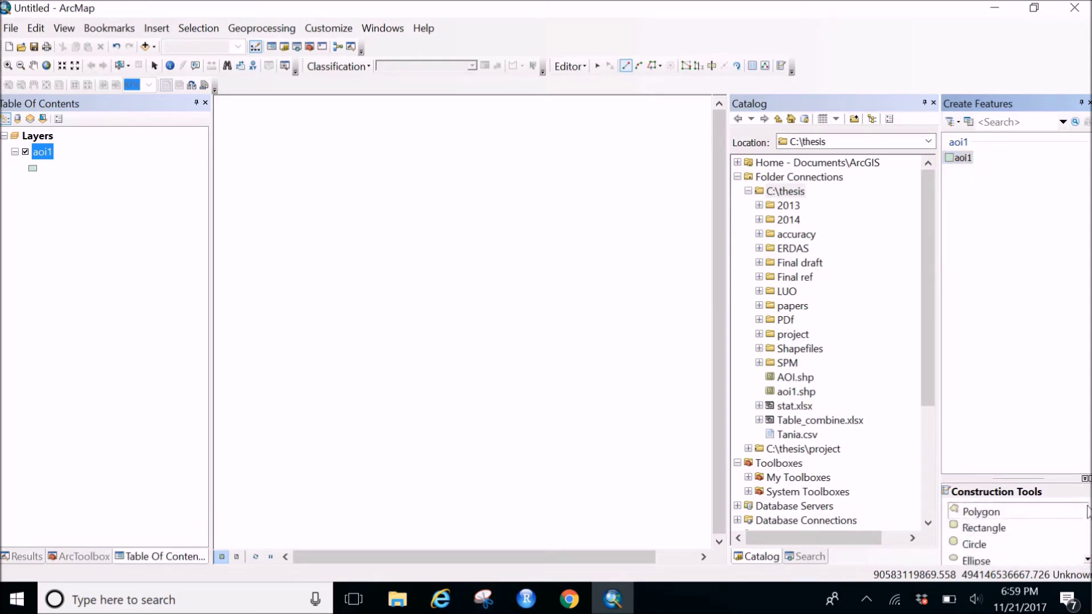
left_click(1017, 514)
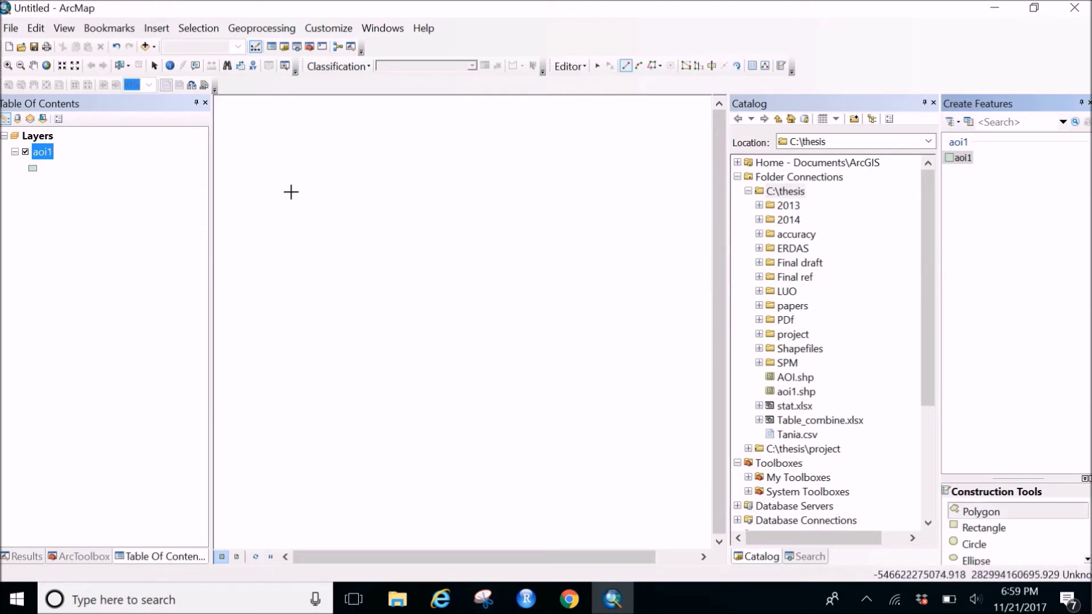
- Sketch a twelve-vertex irregular polygon in the upper-left map and finish it
left_click(291, 192)
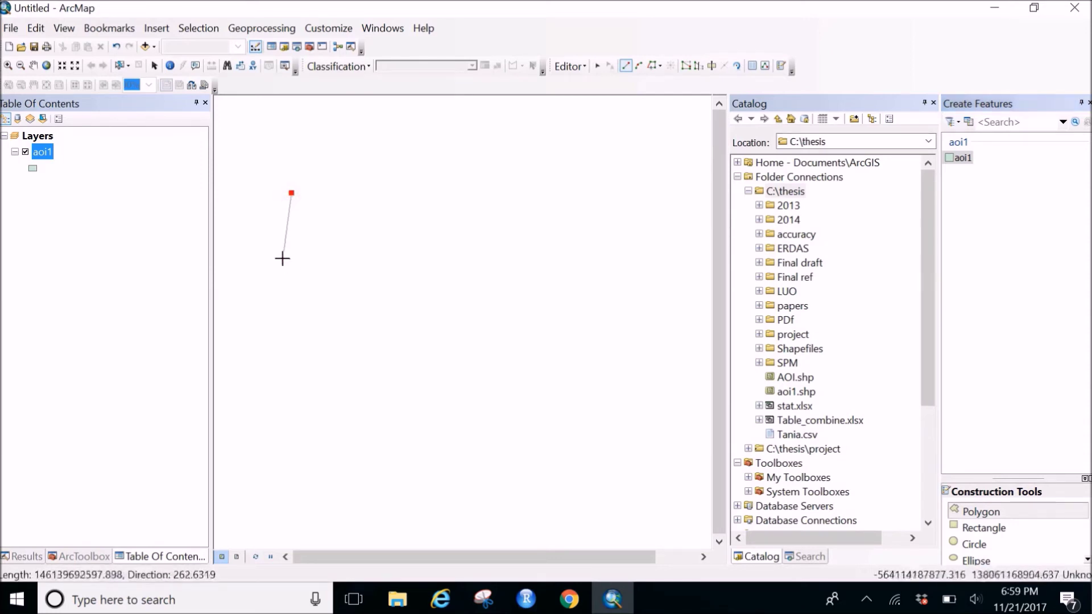
left_click(282, 259)
left_click(305, 341)
left_click(375, 364)
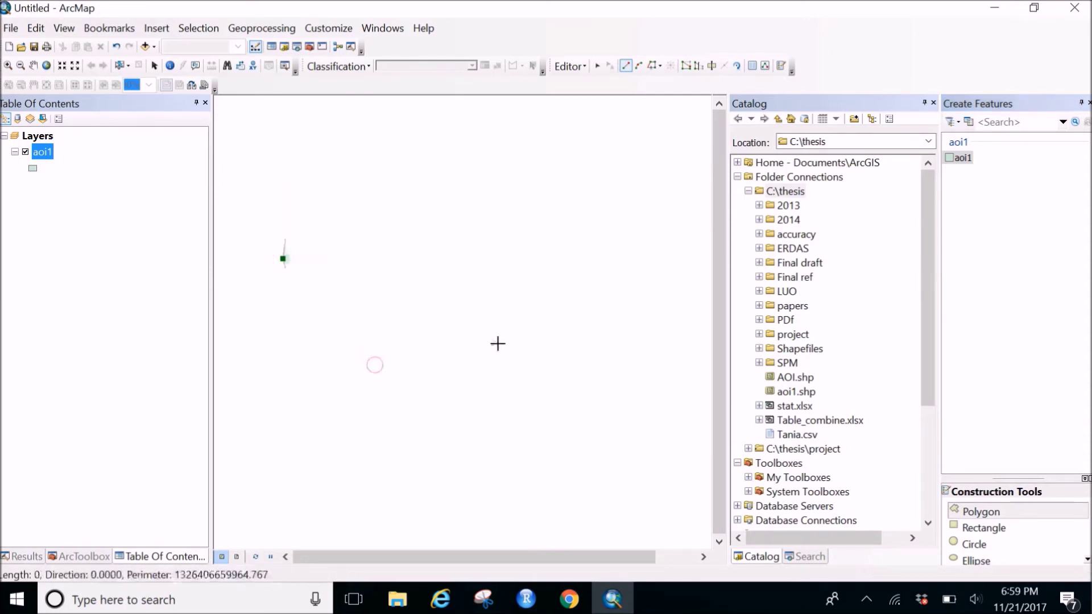
left_click(498, 344)
left_click(530, 293)
left_click(539, 242)
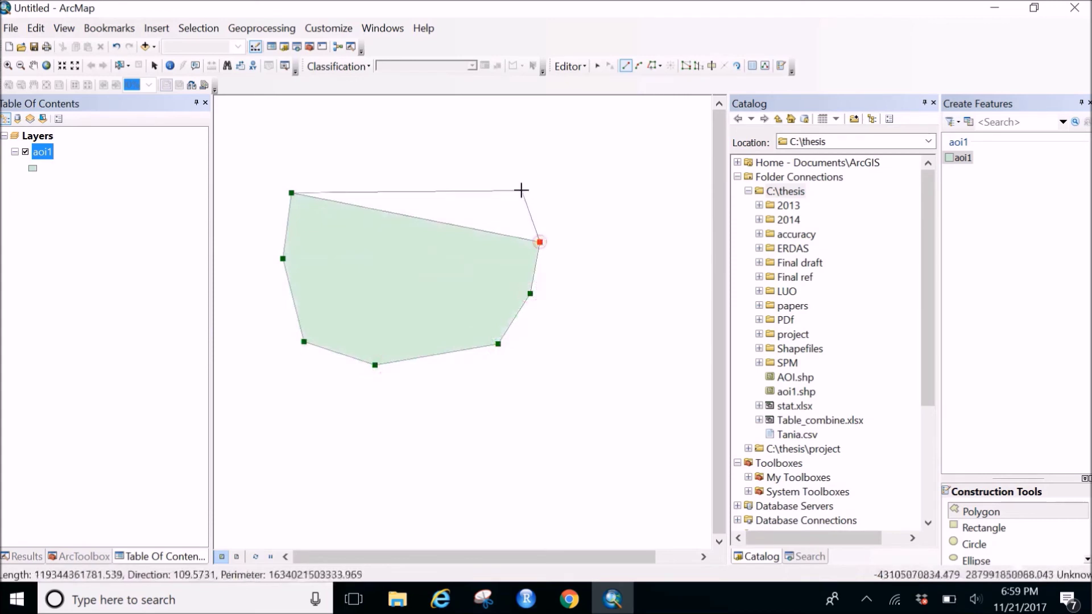
left_click(522, 190)
left_click(484, 163)
left_click(420, 144)
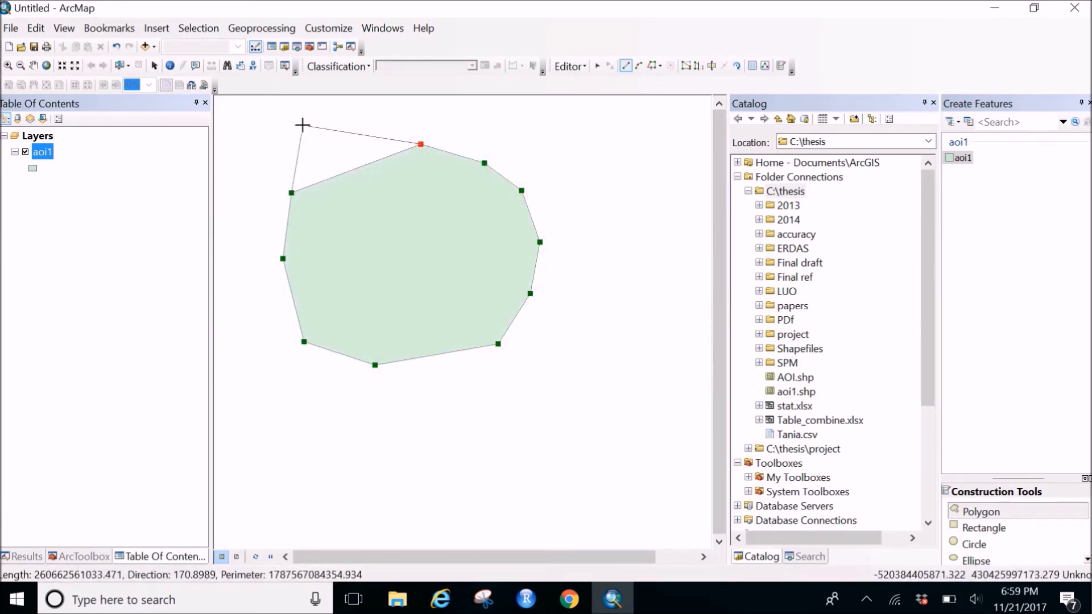
left_click(303, 125)
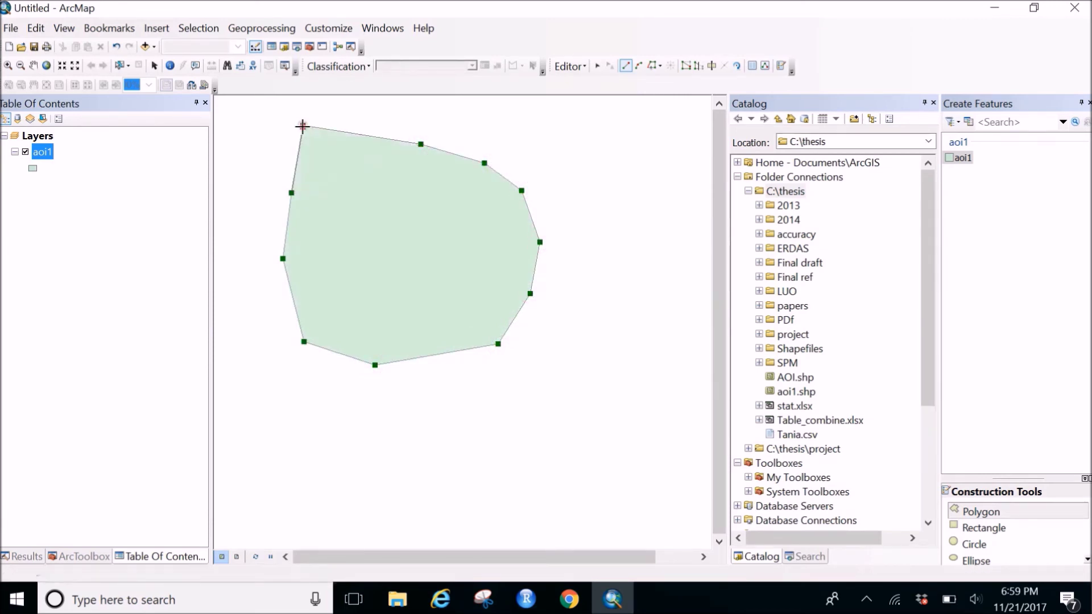
double_click(259, 133)
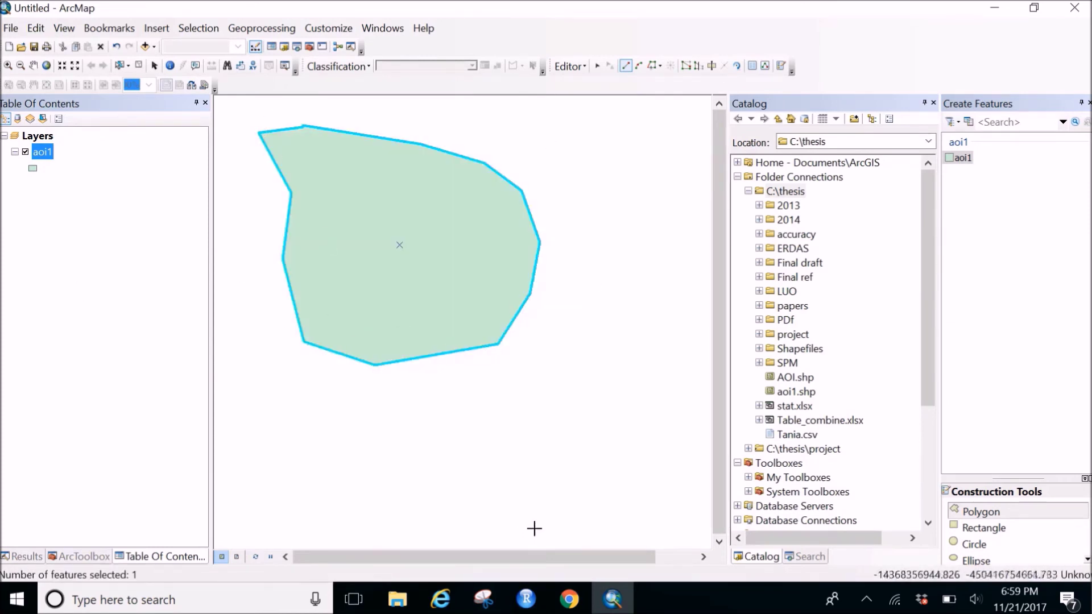
- Draw a rectangle feature in the lower-right area of the map
left_click(980, 528)
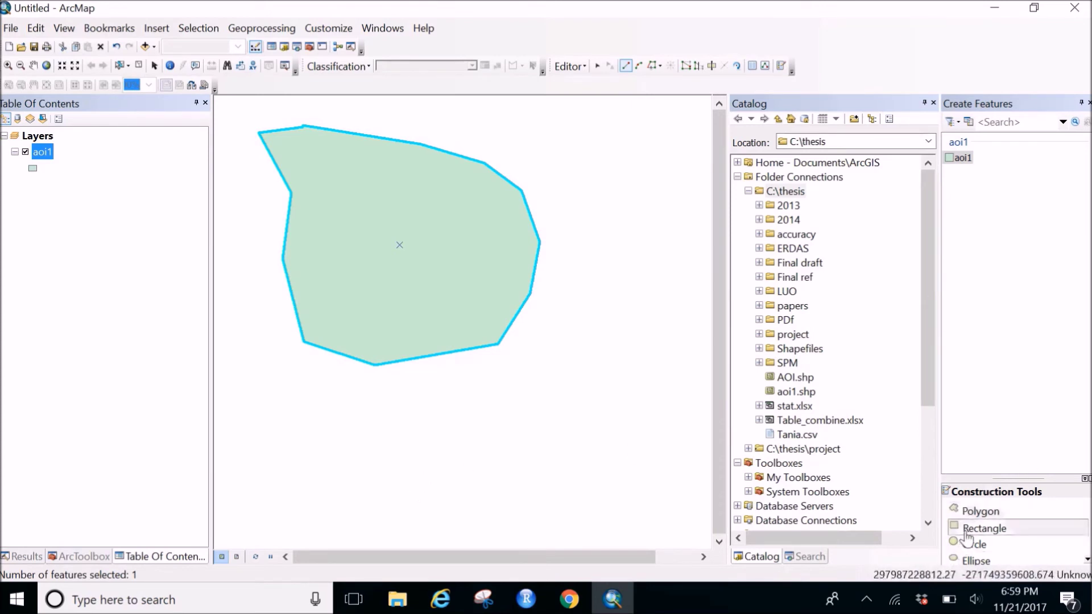
left_click(462, 411)
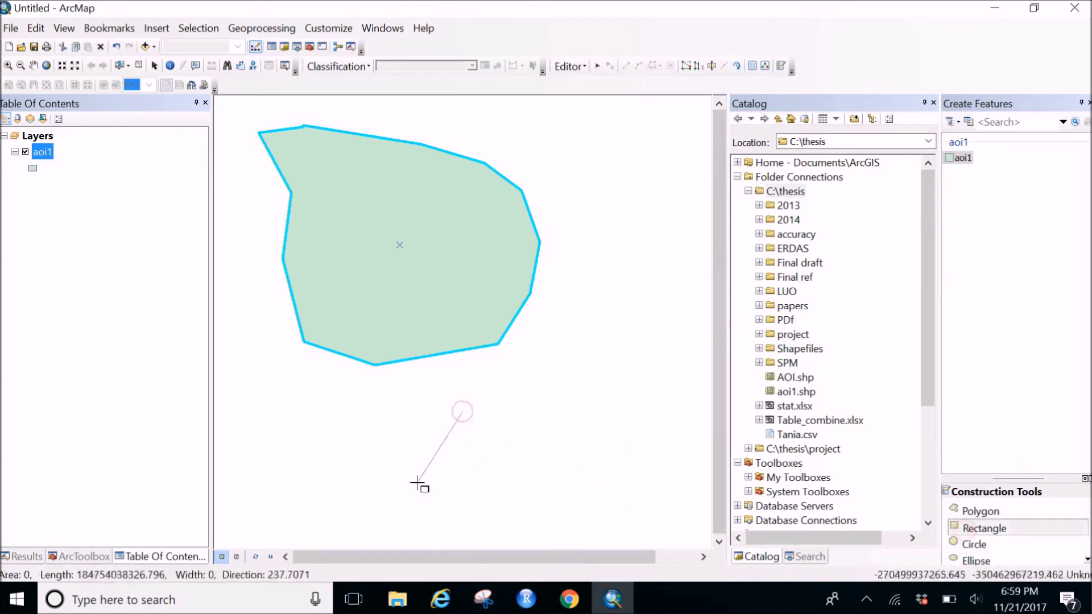
left_click(465, 511)
left_click(583, 508)
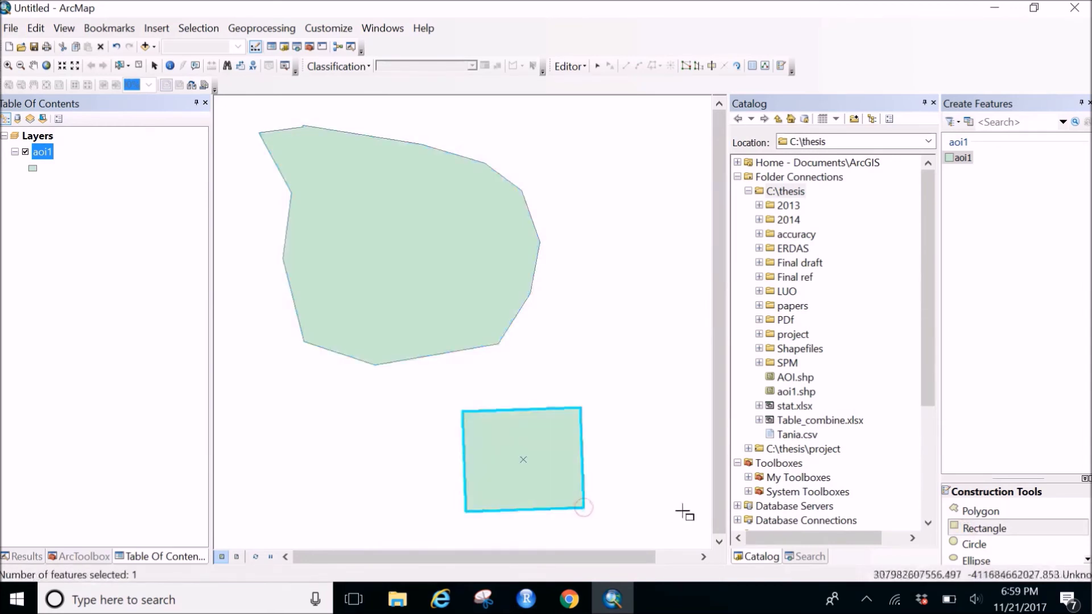
- Draw a circle feature in the lower-left area of the map
left_click(977, 545)
left_click(297, 458)
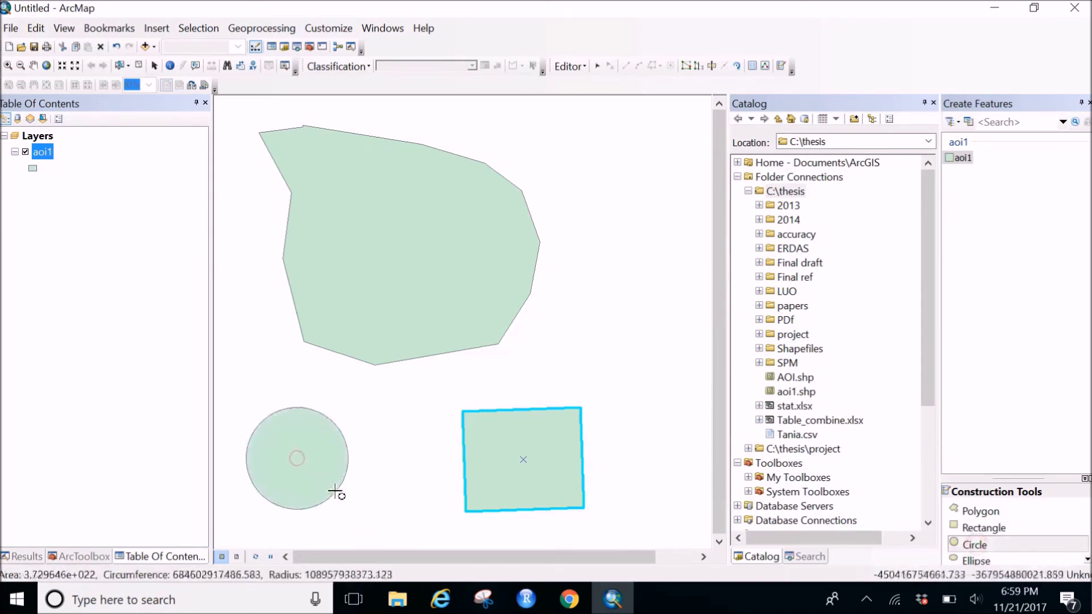
left_click(284, 488)
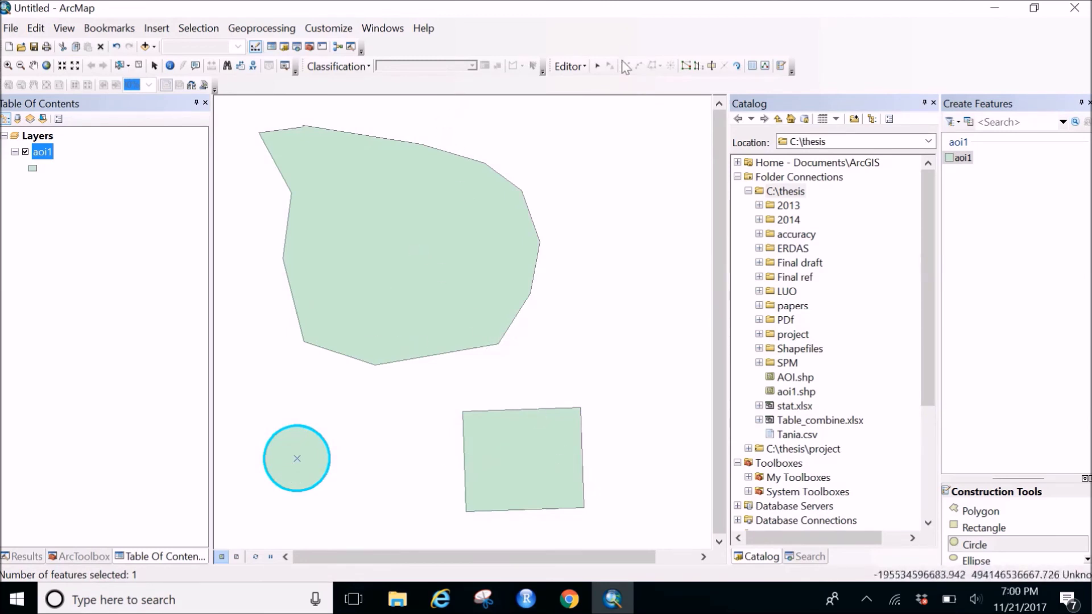
- Save the aoi1 edits and stop the editing session
left_click(560, 64)
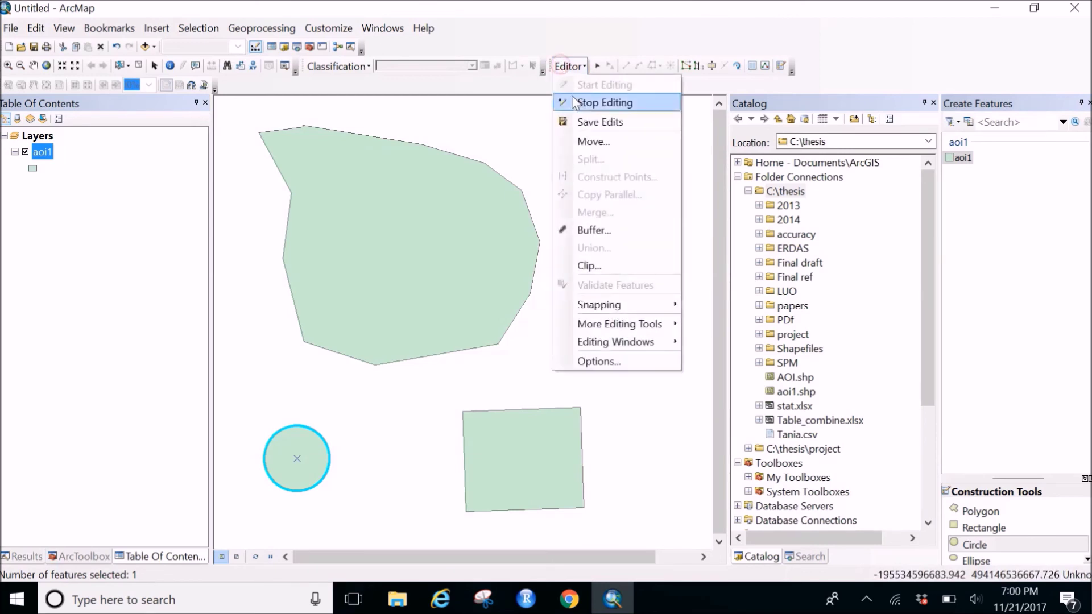
left_click(577, 121)
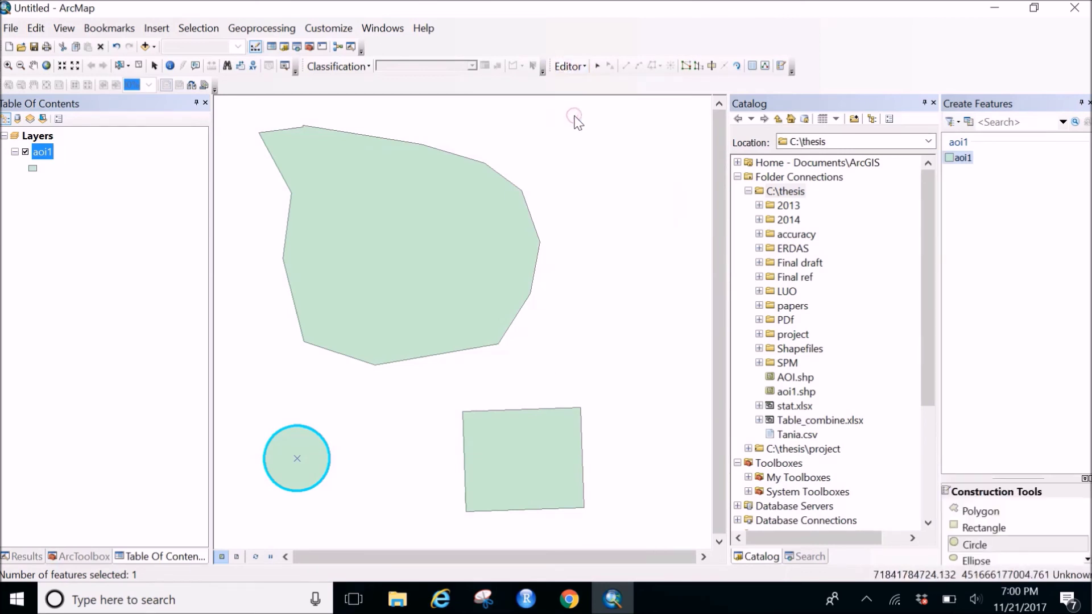
left_click(570, 66)
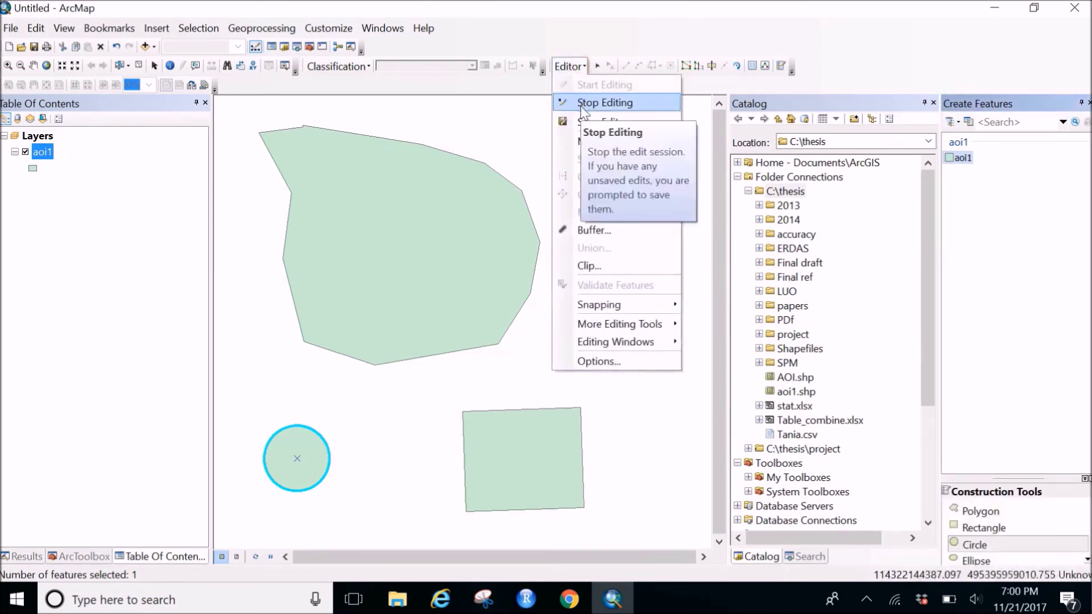
left_click(591, 102)
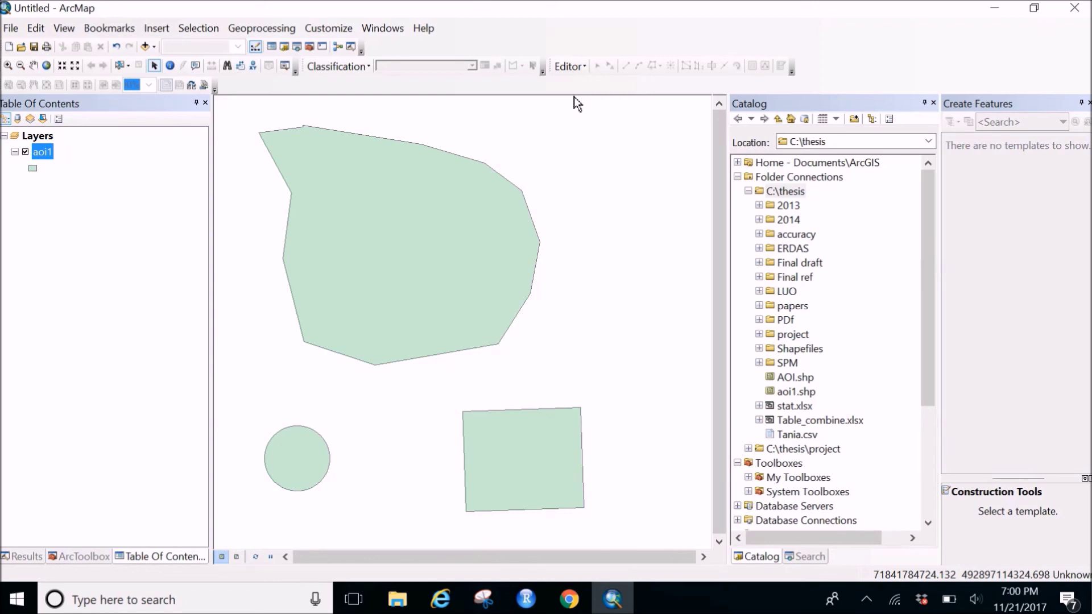
left_click(568, 66)
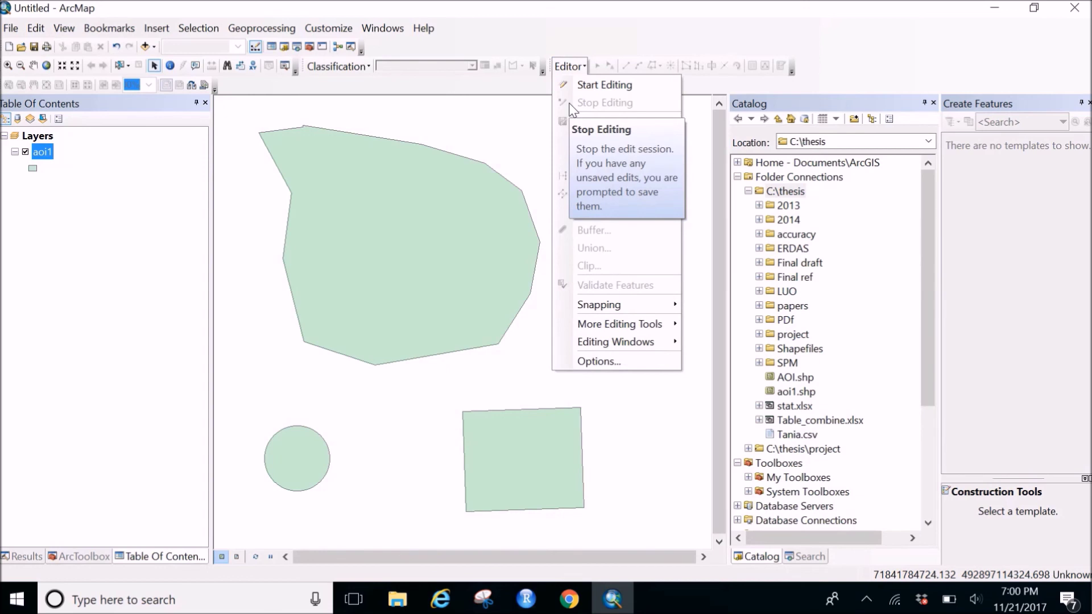
left_click(565, 64)
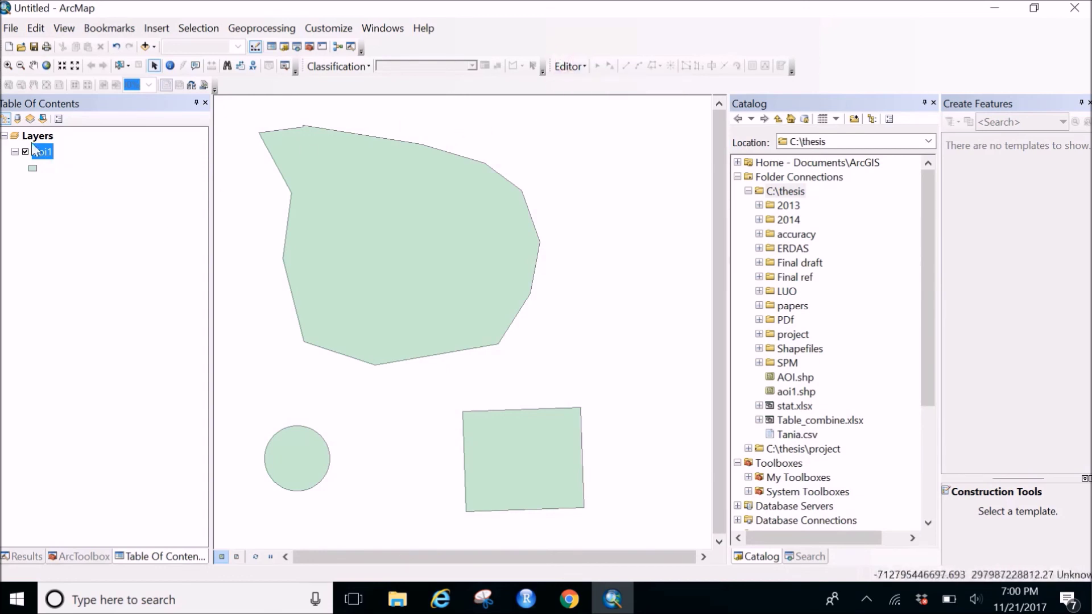